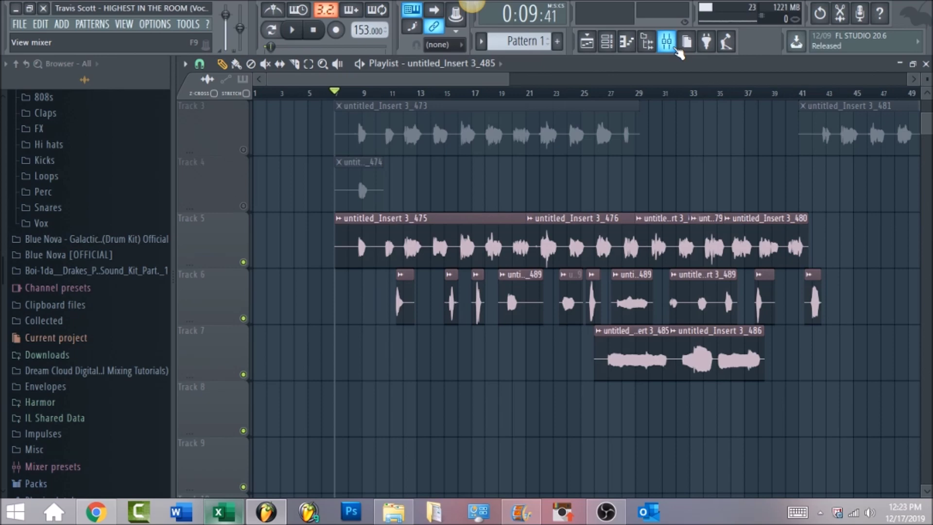
# Step: Bypass the Master's Fruity soft clipper in the mixer, then select and solo the Lead Vox insert
pyautogui.click(676, 48)
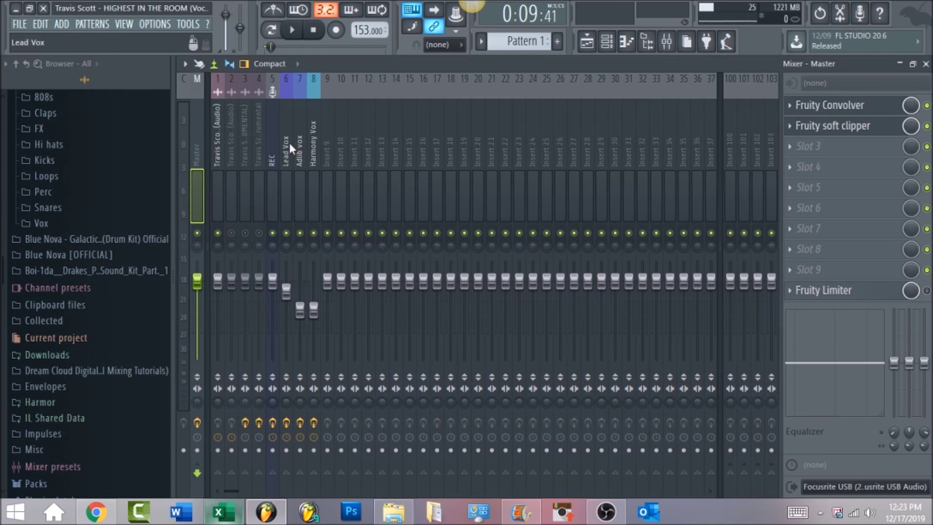
pyautogui.click(927, 125)
pyautogui.click(289, 151)
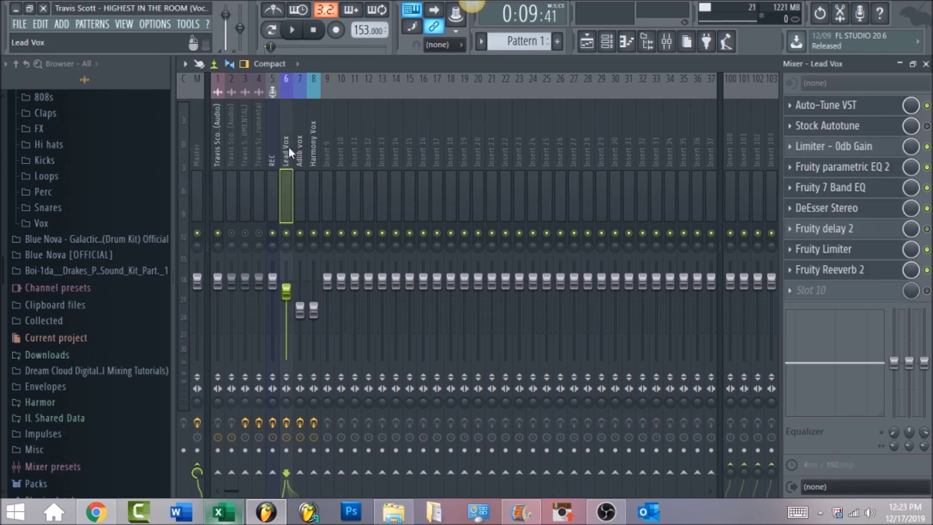
pyautogui.rightClick(290, 234)
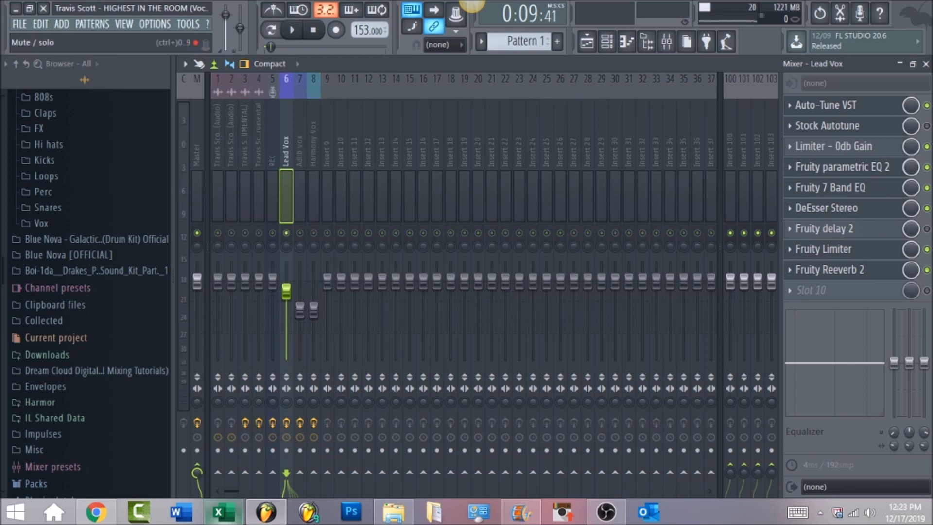
# Step: Bypass every Lead Vox effect except Auto-Tune VST, then bring up the Auto-Tune 5 settings
pyautogui.click(927, 146)
pyautogui.click(927, 166)
pyautogui.click(927, 187)
pyautogui.click(926, 208)
pyautogui.click(927, 249)
pyautogui.click(927, 269)
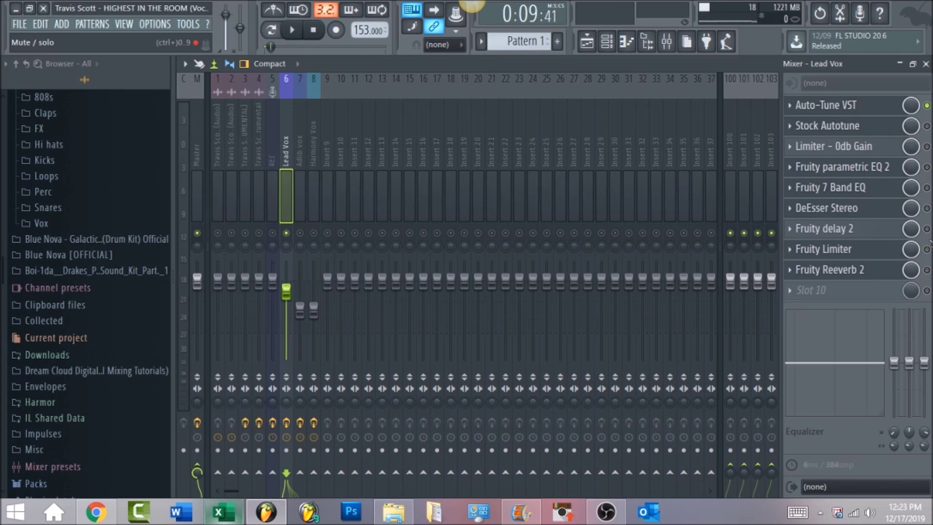
pyautogui.click(866, 112)
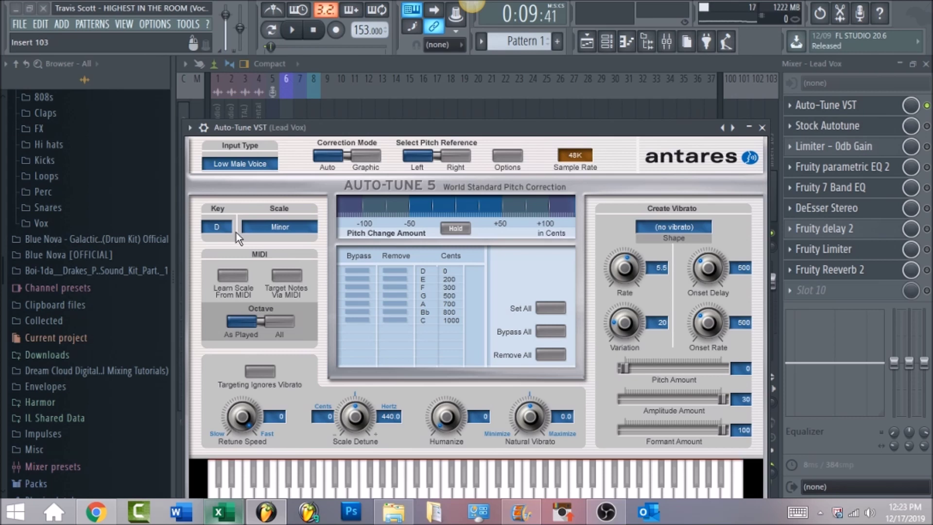
# Step: Play Lead Vox through Auto-Tune, then check the D Minor Stock Autotune Pitcher and close it
pyautogui.click(292, 29)
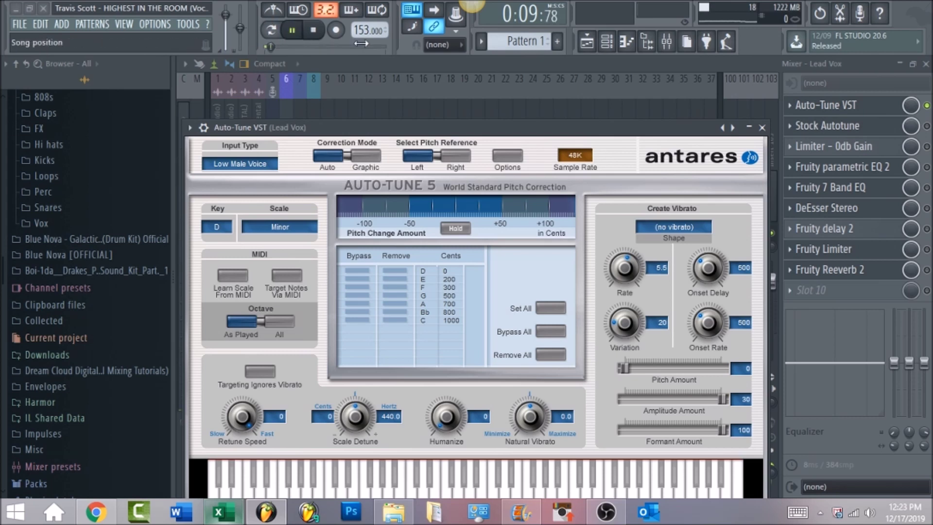
pyautogui.click(404, 65)
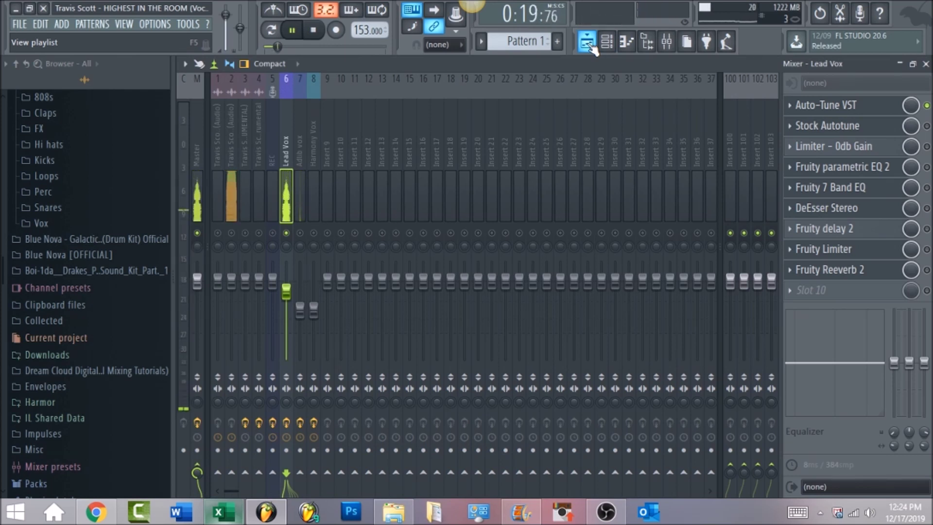
pyautogui.click(313, 30)
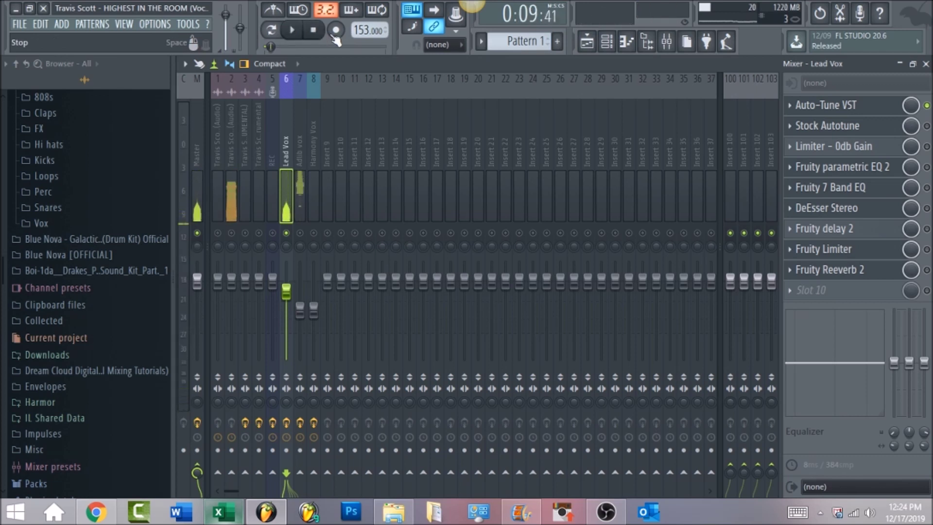
pyautogui.click(882, 127)
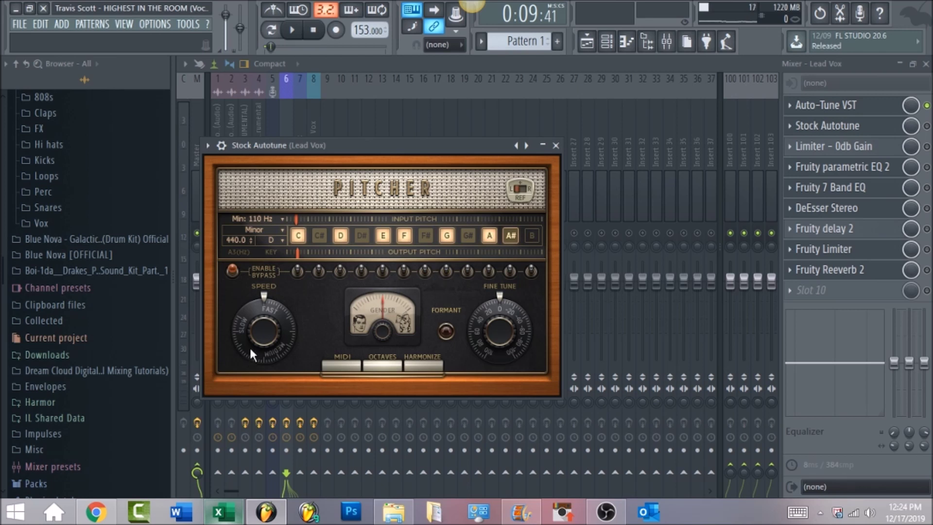
pyautogui.press('Escape')
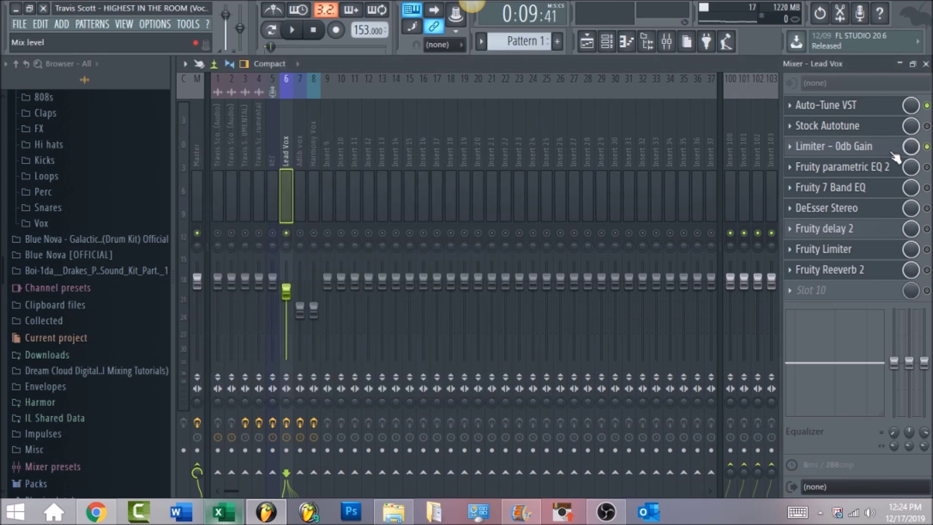
# Step: Play the song through the Limiter - 0db Gain, then re-enable Fruity parametric EQ 2
pyautogui.click(884, 150)
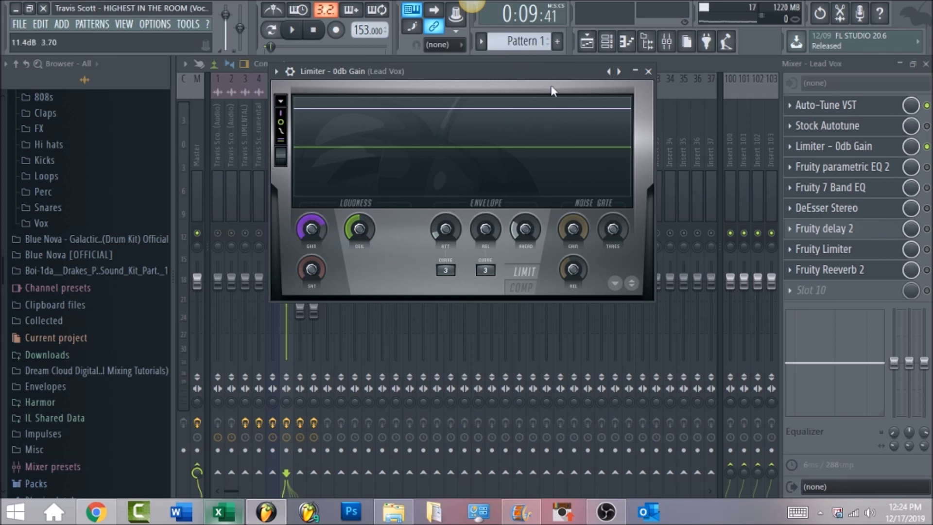
pyautogui.click(298, 31)
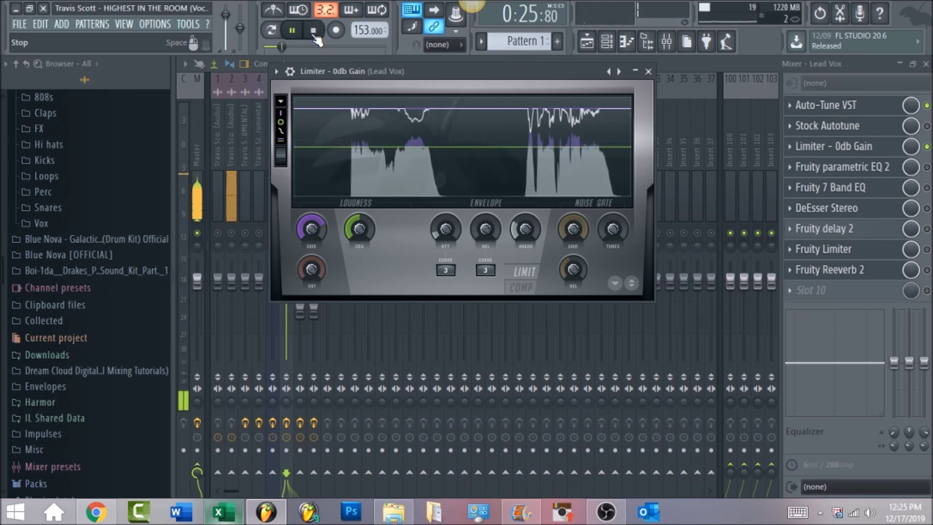
pyautogui.click(315, 38)
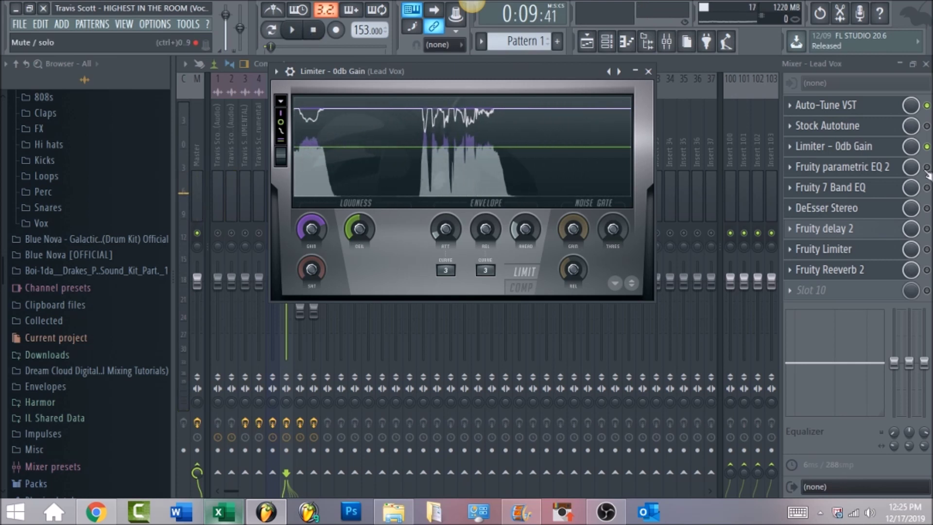
pyautogui.click(926, 168)
# Step: Play Lead Vox from bar 9 with the Fruity parametric EQ 2 window showing, then stop and close it
pyautogui.click(886, 173)
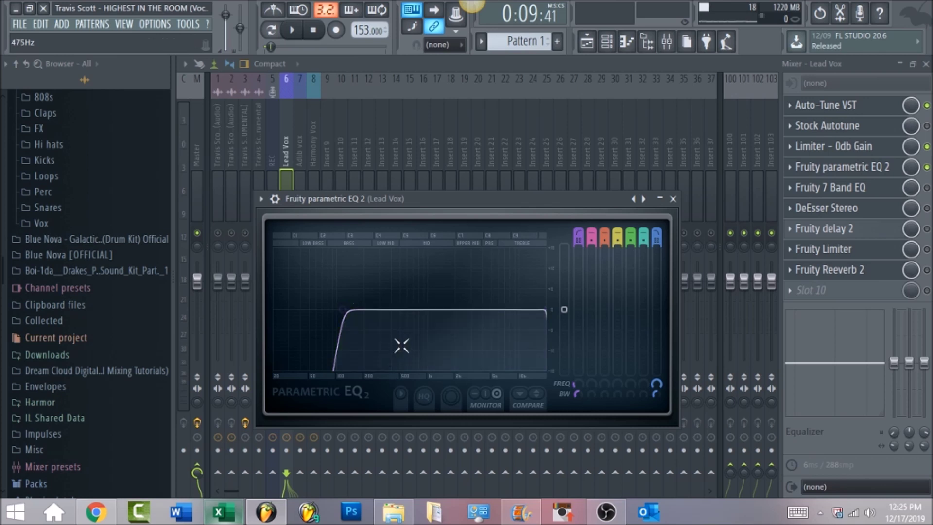
pyautogui.click(592, 42)
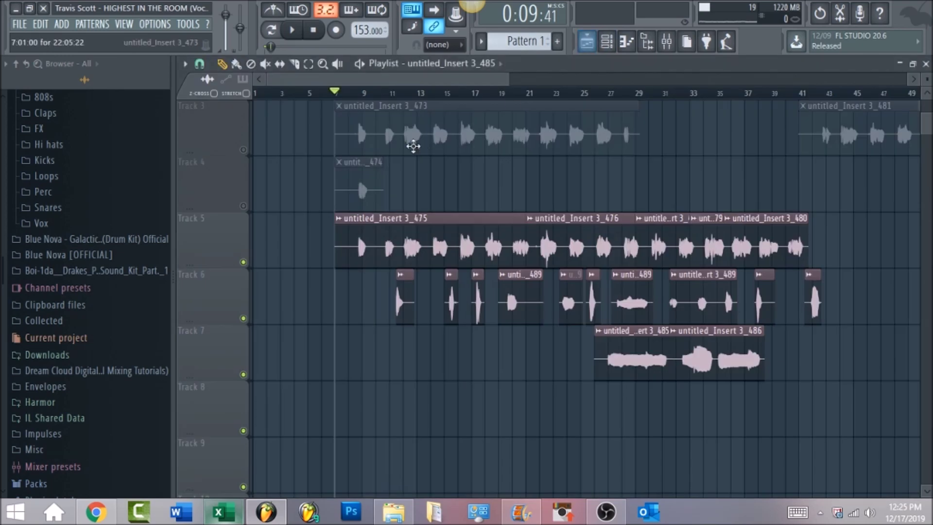
pyautogui.click(360, 95)
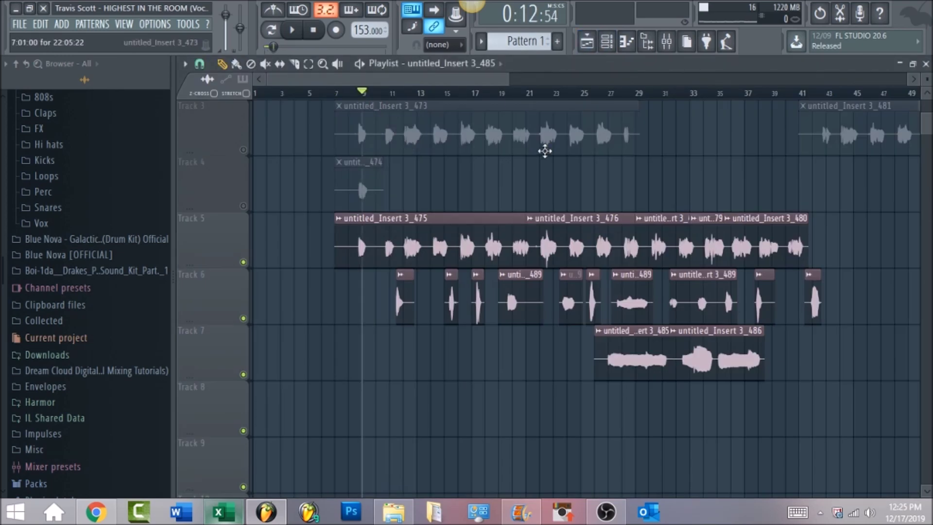
pyautogui.click(292, 31)
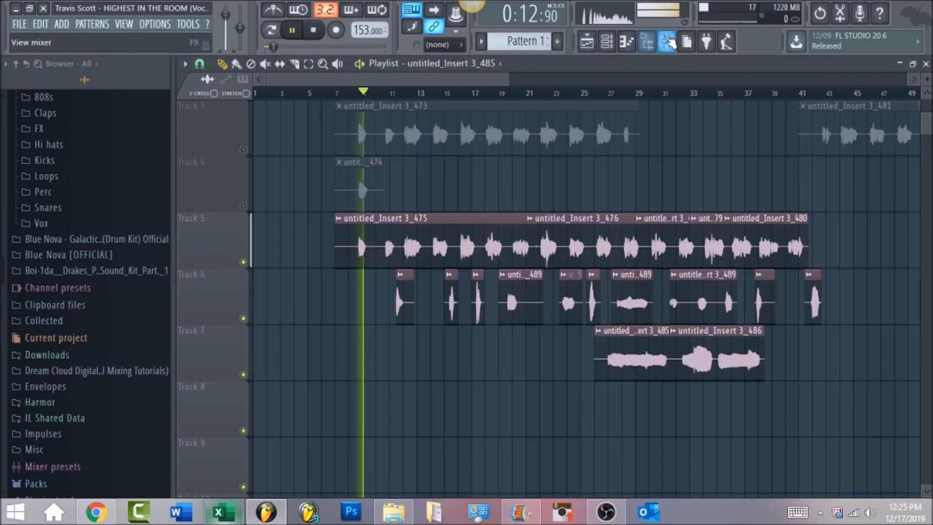
pyautogui.click(667, 42)
pyautogui.click(855, 168)
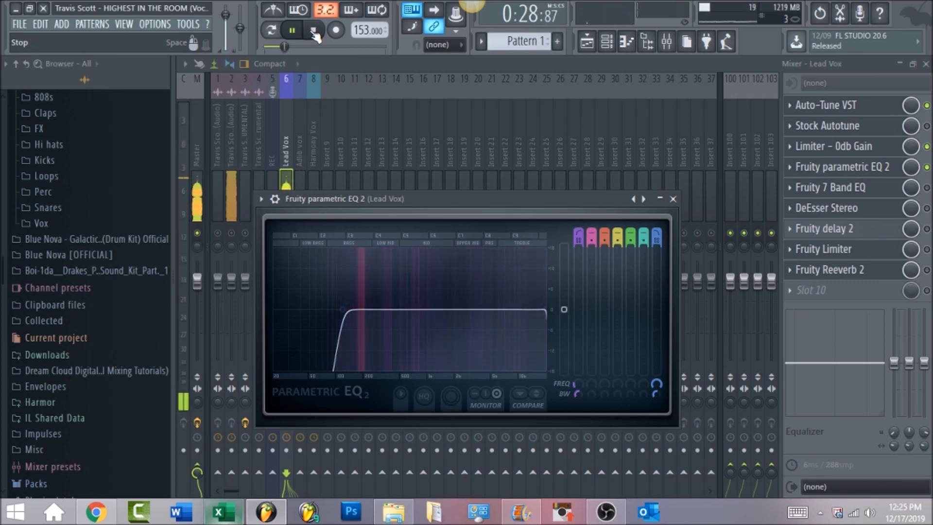
pyautogui.click(314, 32)
pyautogui.press('Escape')
# Step: Show the Fruity 7 Band EQ on Lead Vox, start playback, and move its window upward
pyautogui.click(881, 191)
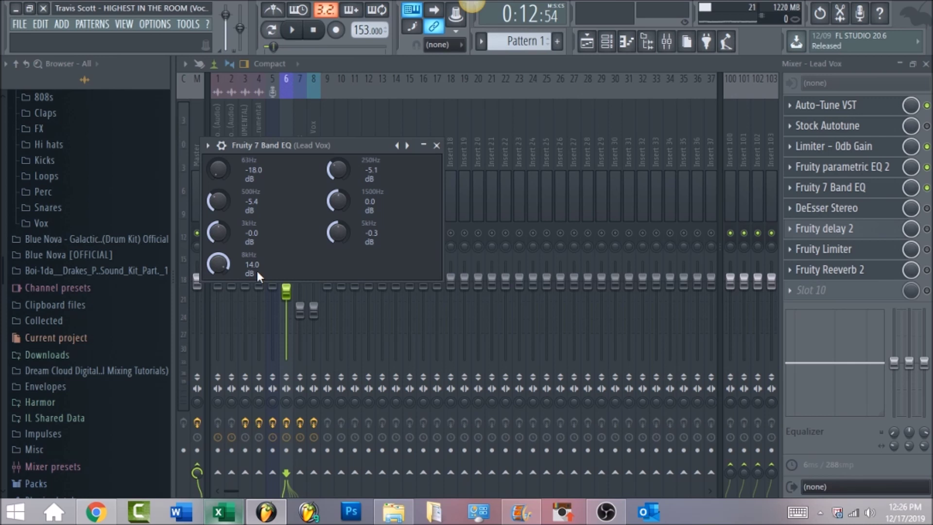
pyautogui.click(294, 32)
pyautogui.moveTo(305, 145); pyautogui.dragTo(441, 124)
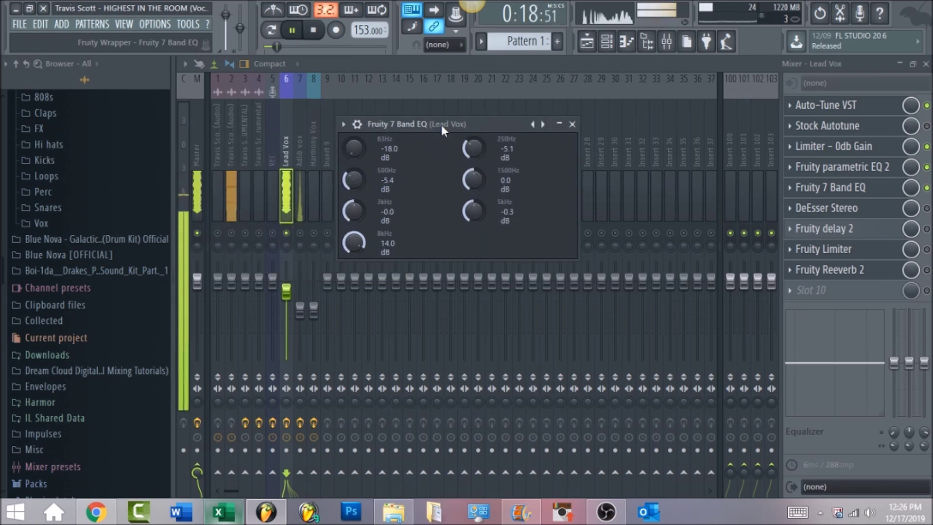
# Step: Stop playback, close the 7 Band EQ, and keep the DeEsser Stereo sidechain on HighPass
pyautogui.click(315, 33)
pyautogui.click(572, 124)
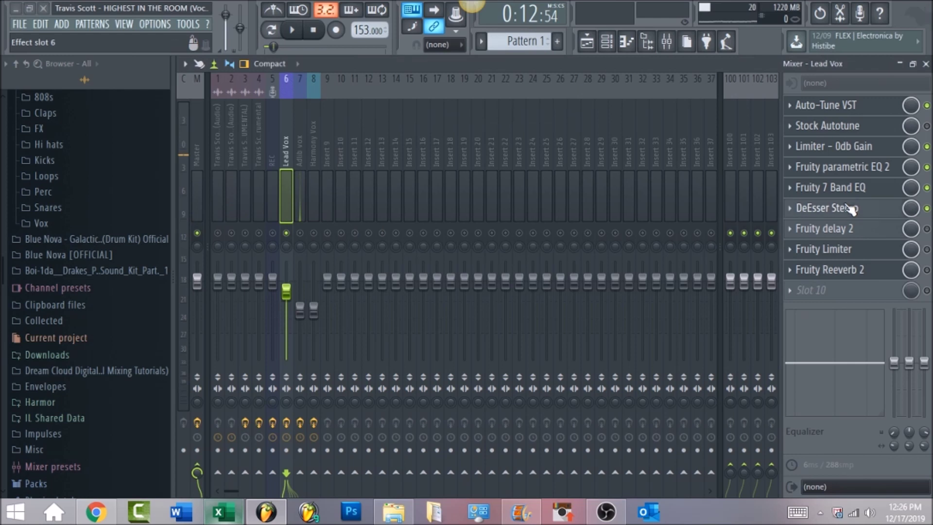
pyautogui.click(850, 209)
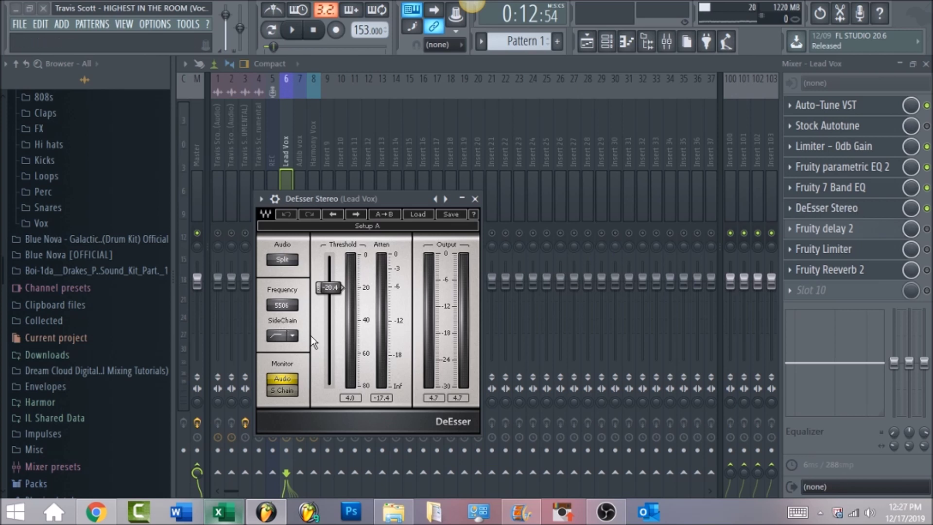
pyautogui.click(292, 335)
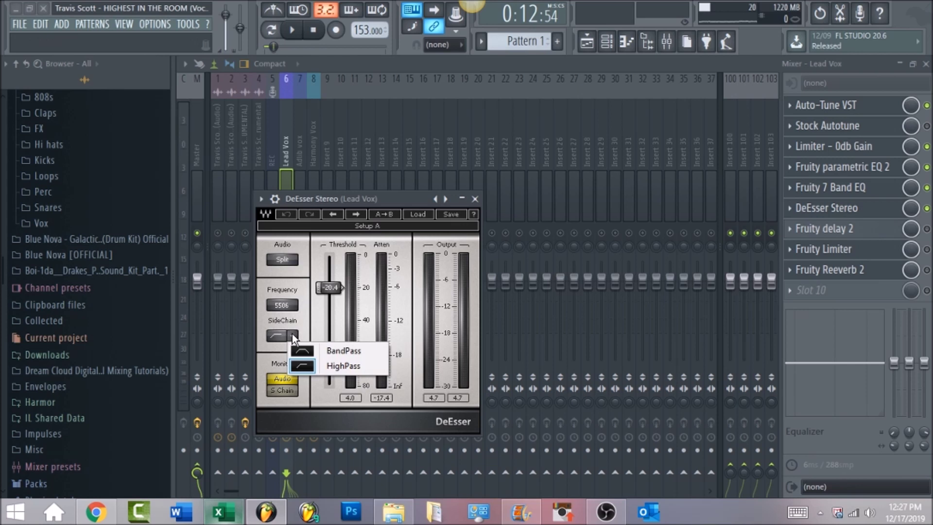
pyautogui.click(313, 366)
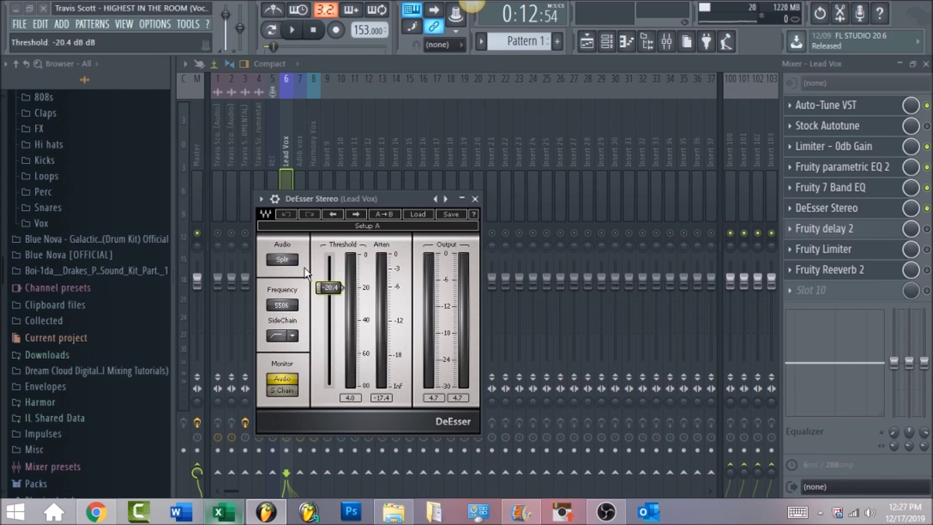
# Step: Play Lead Vox through the DeEsser at -20.4 dB threshold, then stop and close it
pyautogui.click(292, 30)
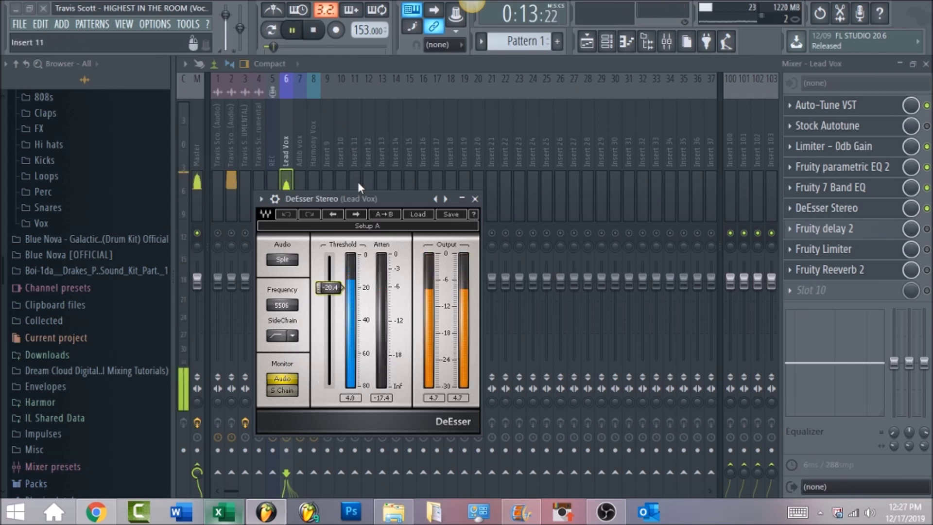
pyautogui.moveTo(361, 198); pyautogui.dragTo(411, 182)
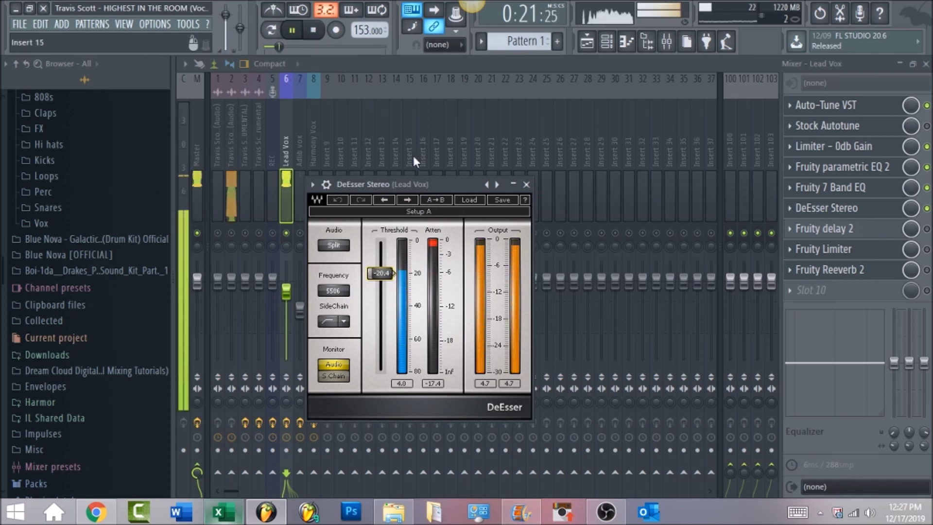
pyautogui.click(927, 208)
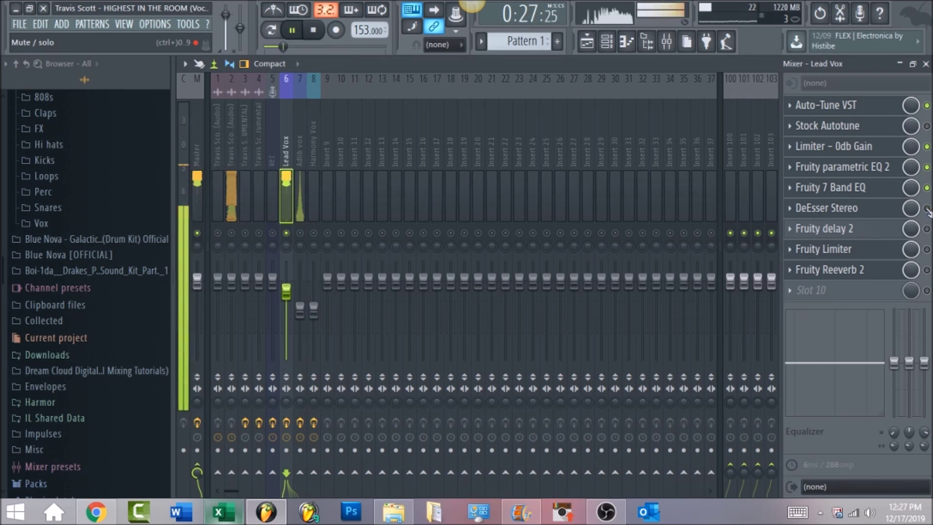
pyautogui.click(874, 208)
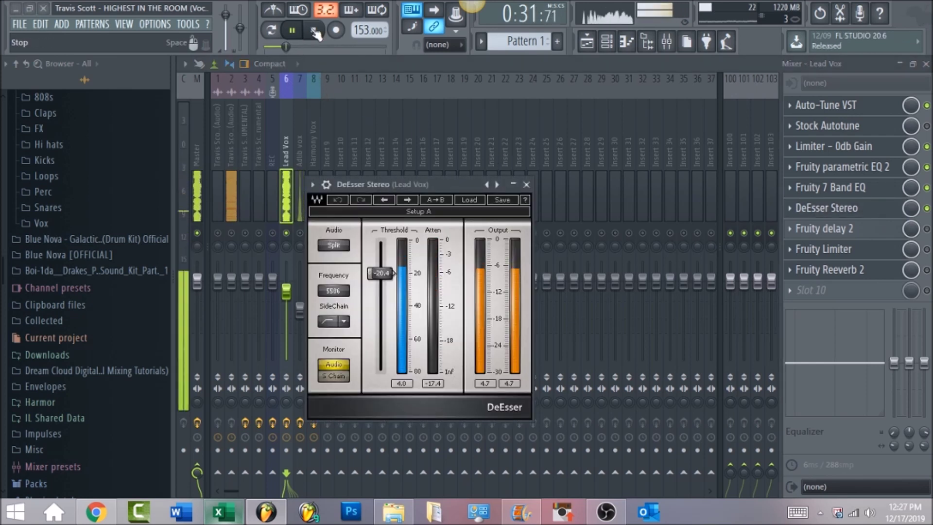
pyautogui.press('space')
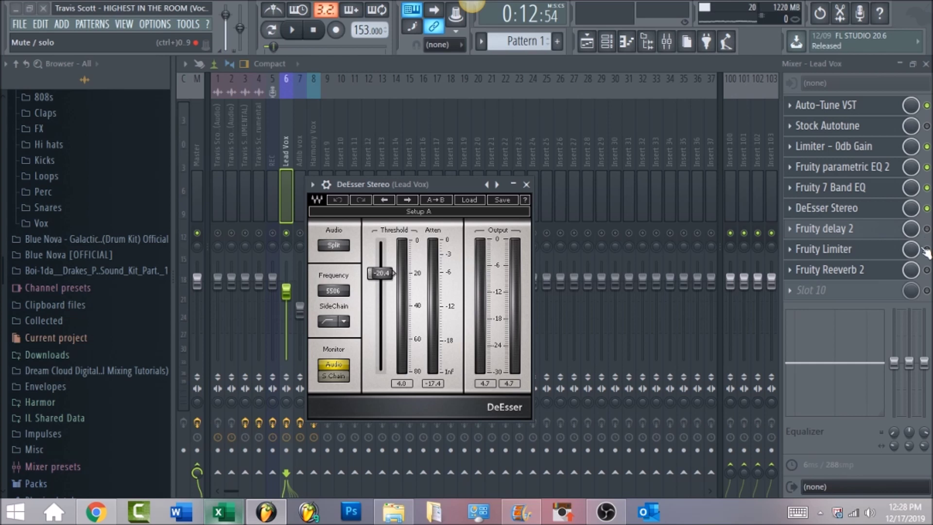
pyautogui.press('Escape')
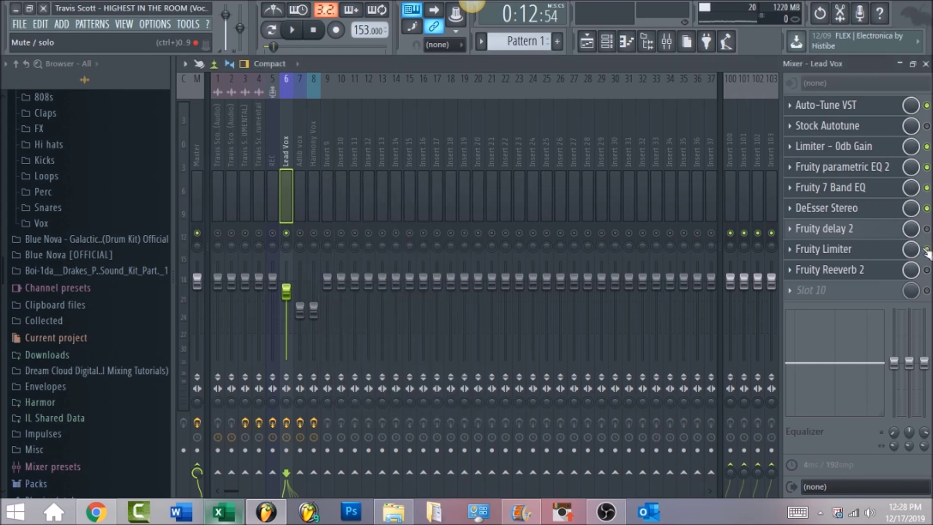
# Step: Play the song through the Lead Vox Fruity Limiter, stop, and bring up Fruity Reeverb 2
pyautogui.click(879, 250)
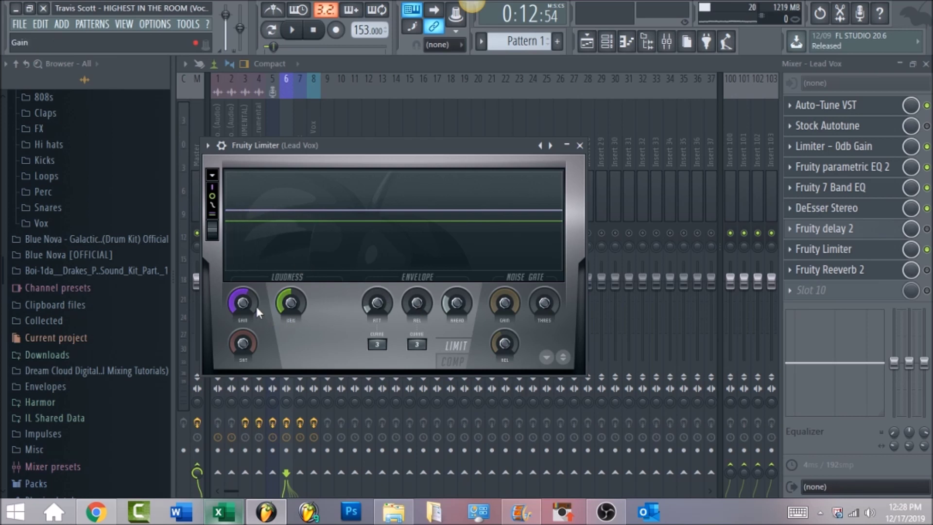
pyautogui.click(292, 30)
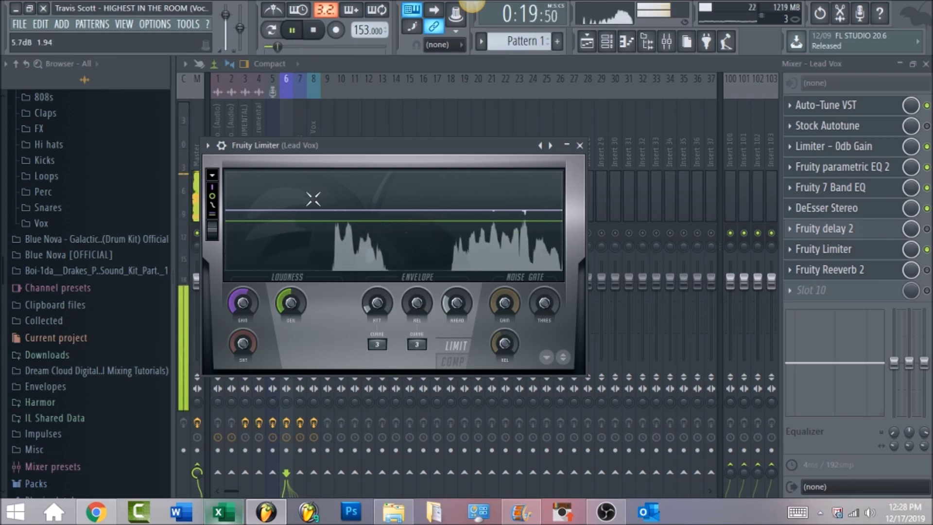
pyautogui.click(313, 31)
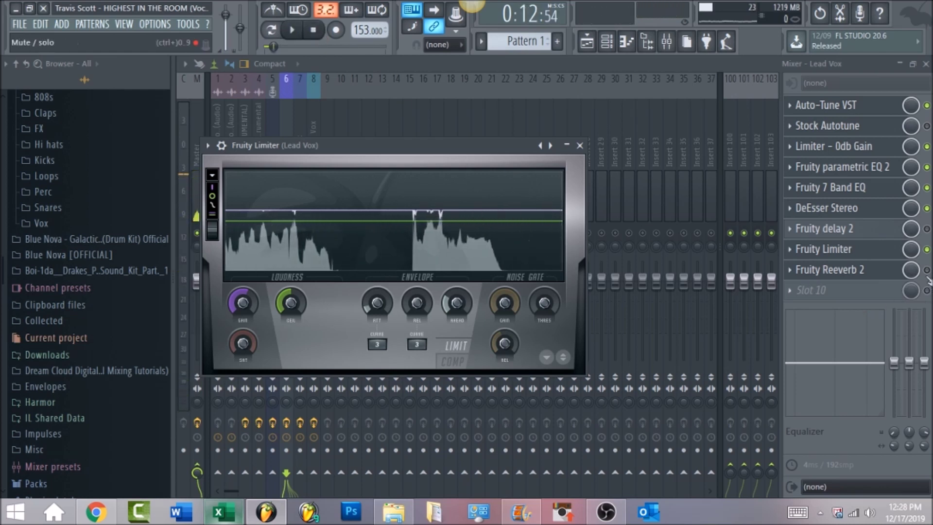
pyautogui.press('Escape')
pyautogui.click(885, 271)
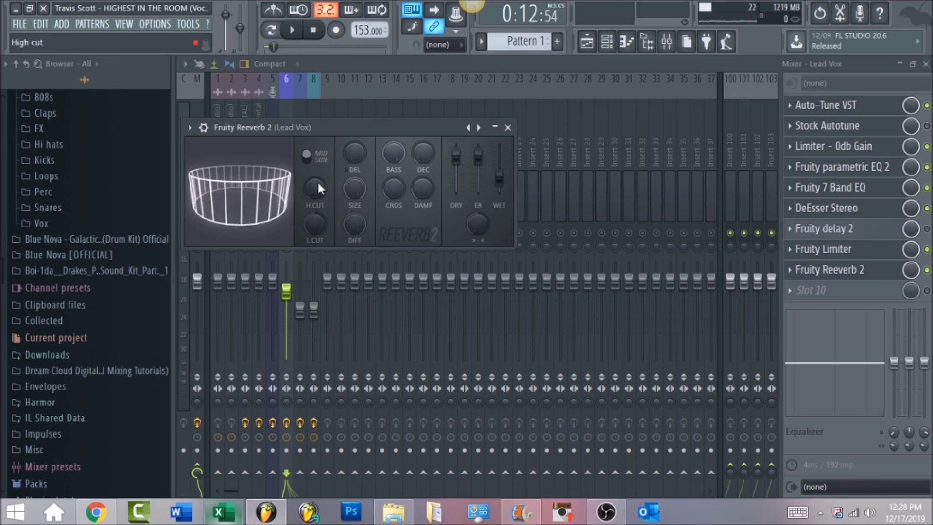
# Step: Set Fruity Reeverb 2 to high cut 2.2kHz, wet 38%, low cut 1494Hz, decay 2.2 sec
pyautogui.moveTo(315, 187); pyautogui.dragTo(316, 209)
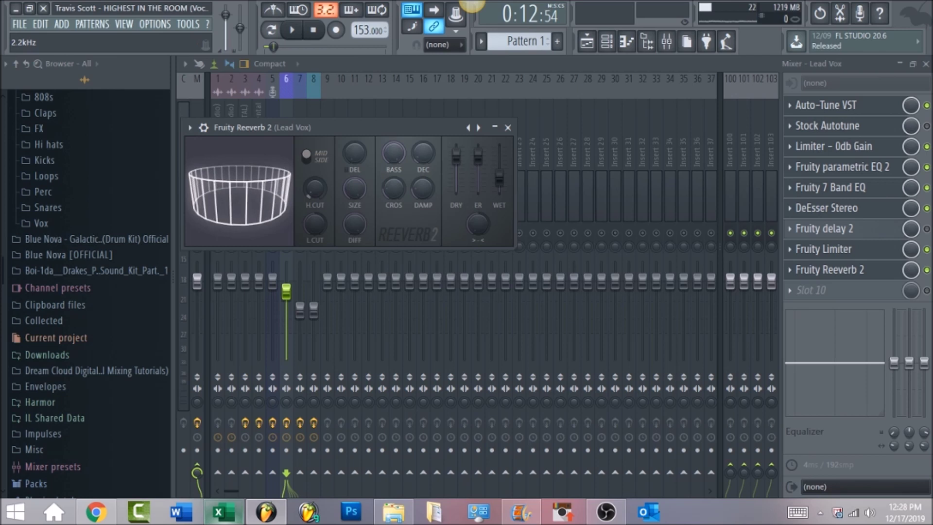
pyautogui.moveTo(499, 179); pyautogui.dragTo(499, 174)
pyautogui.click(499, 175)
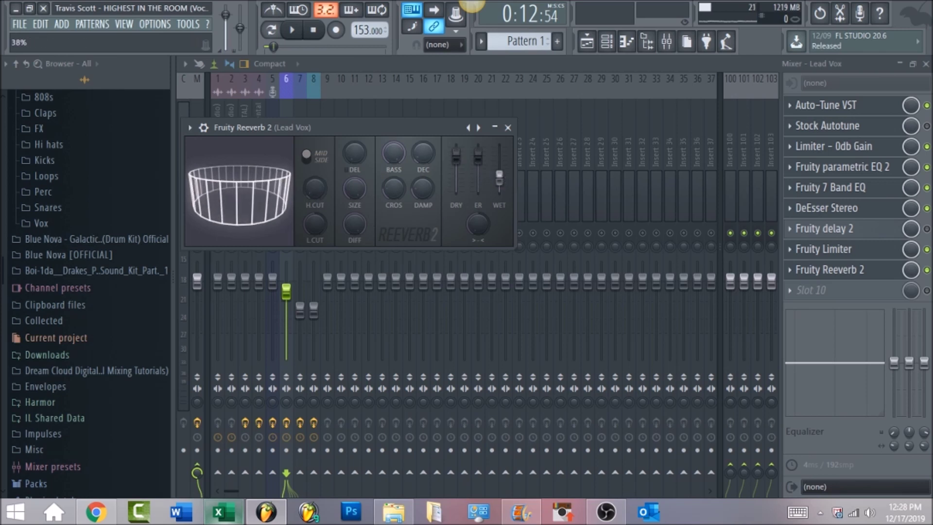
pyautogui.moveTo(315, 225)
pyautogui.mouseDown()
pyautogui.moveTo(315, 202)
pyautogui.moveTo(310, 223)
pyautogui.mouseUp()
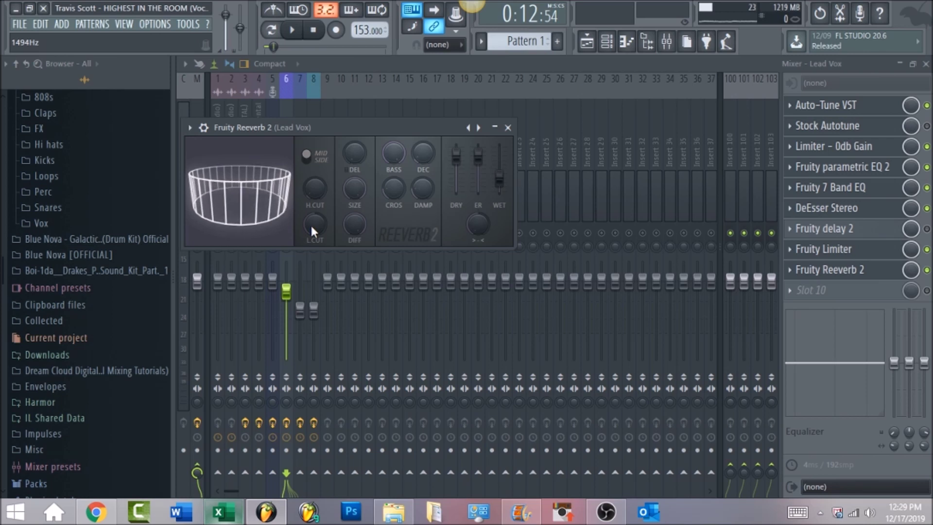
pyautogui.moveTo(424, 154); pyautogui.dragTo(423, 165)
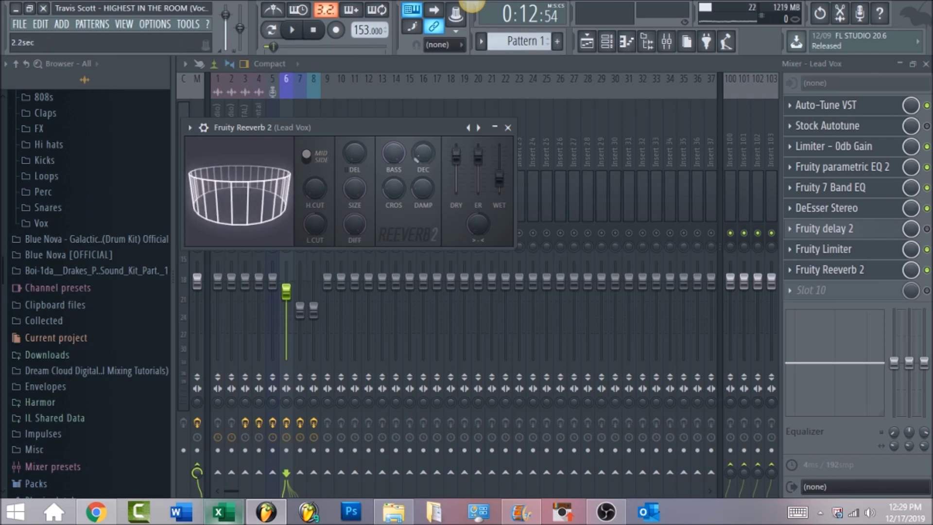
# Step: Play the Lead Vox through the adjusted reverb, then stop playback
pyautogui.click(294, 30)
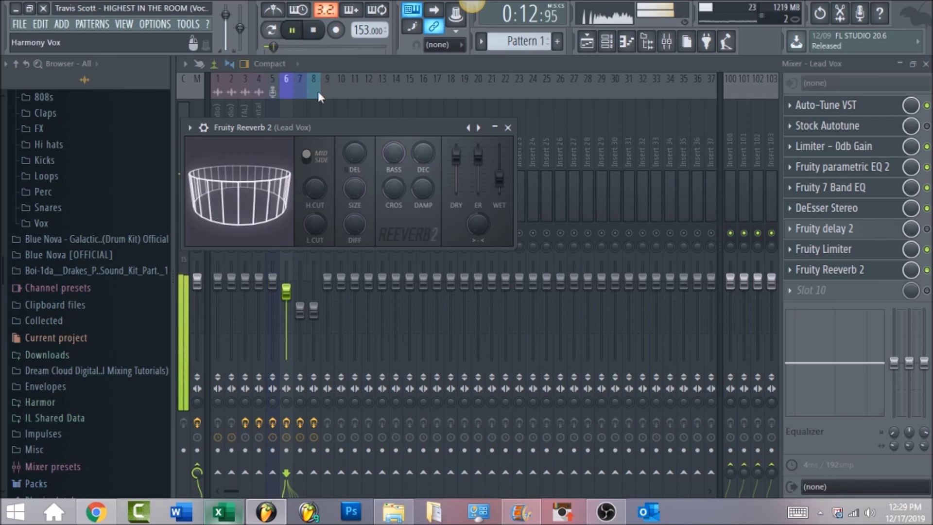
pyautogui.moveTo(324, 128); pyautogui.dragTo(520, 108)
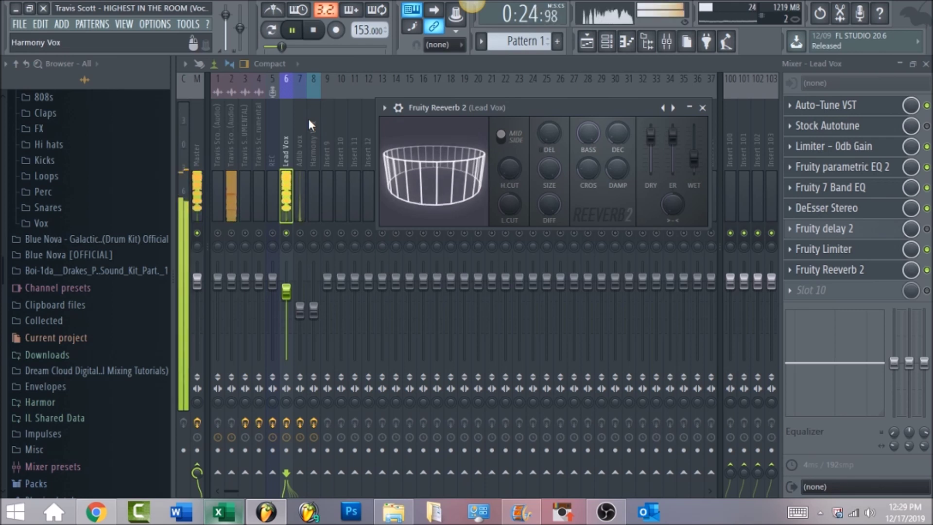
pyautogui.click(314, 32)
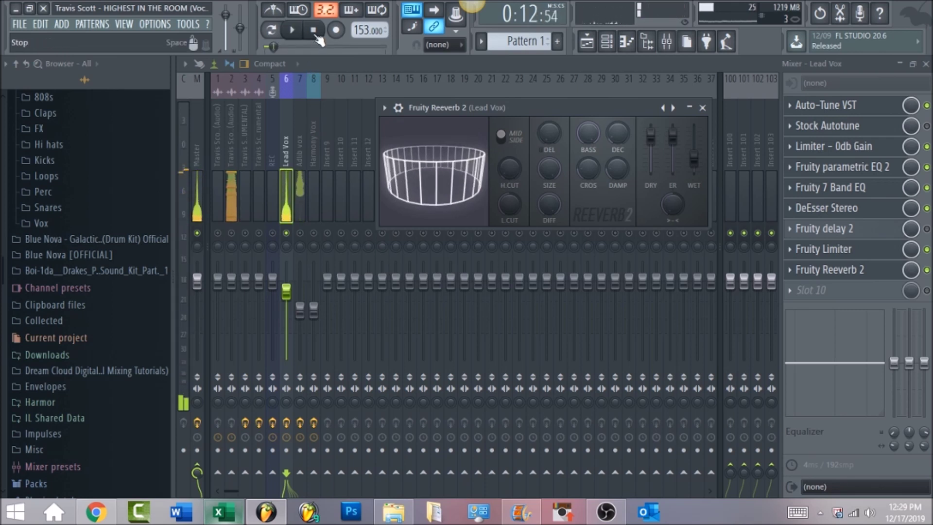
# Step: Close the Lead Vox reverb window and dismiss the track options menu
pyautogui.click(286, 127)
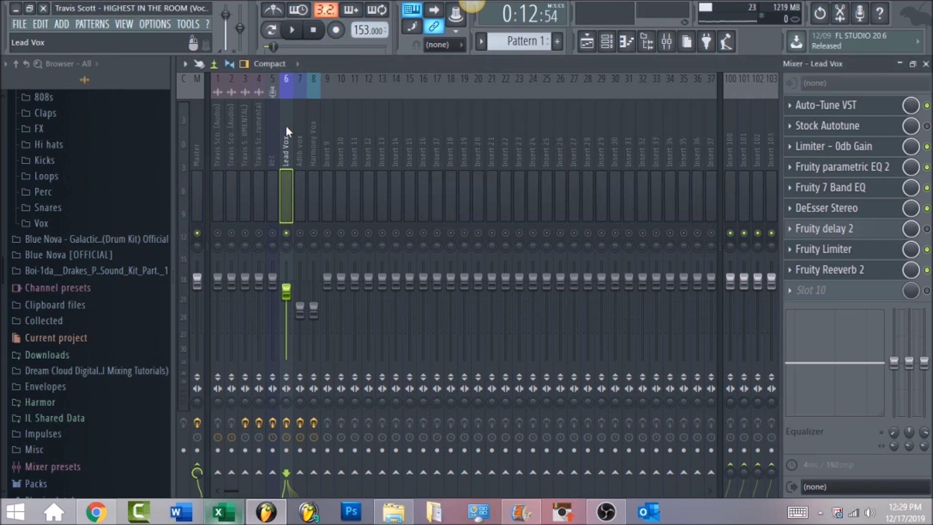
pyautogui.rightClick(286, 125)
pyautogui.moveTo(304, 138)
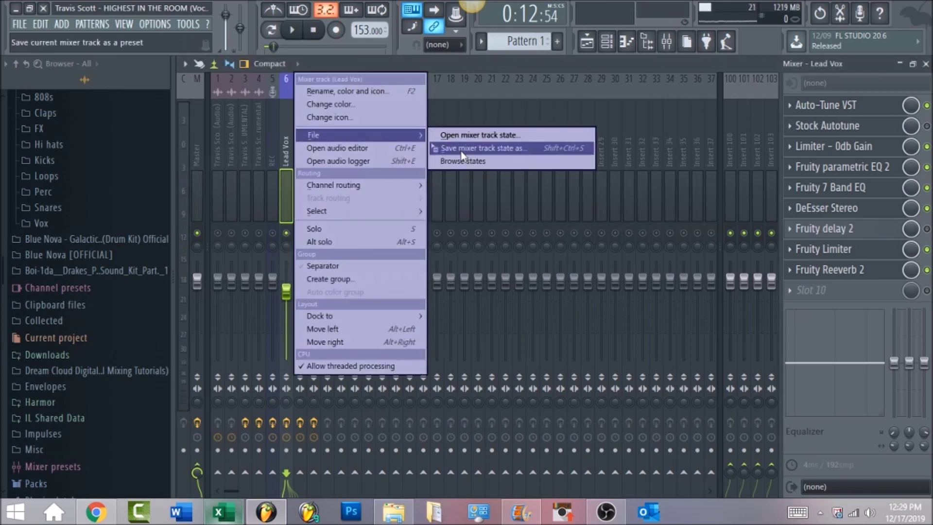
pyautogui.click(275, 156)
# Step: Inspect the Fruity Reeverb 2 on the Adlib vox insert, then switch to the playlist
pyautogui.click(301, 155)
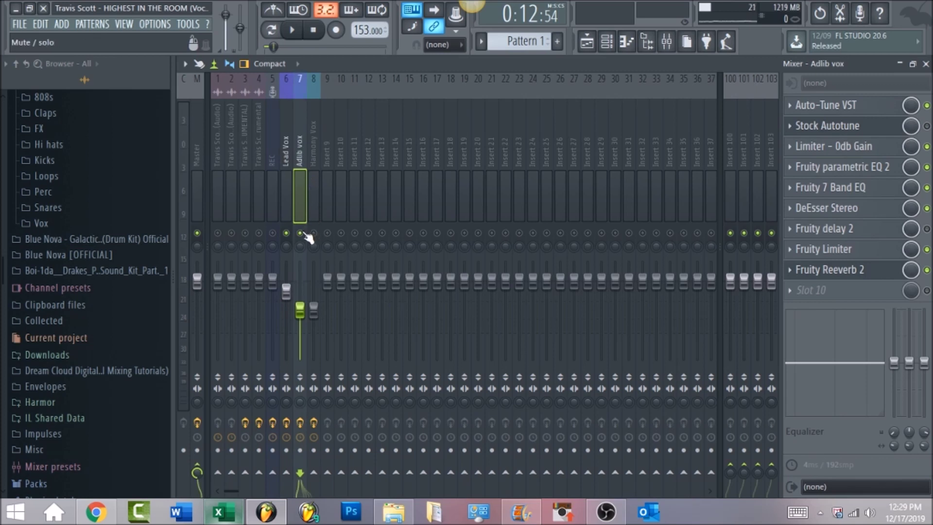
pyautogui.click(832, 270)
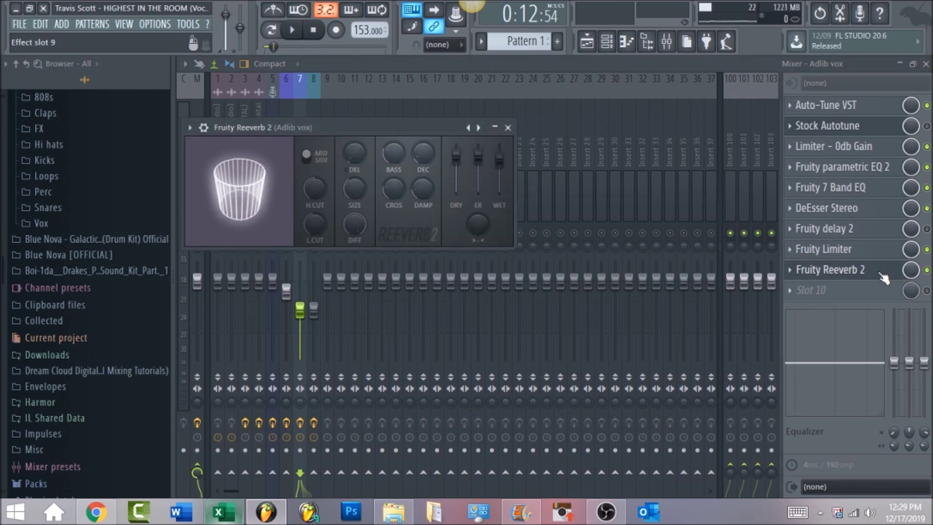
pyautogui.click(581, 47)
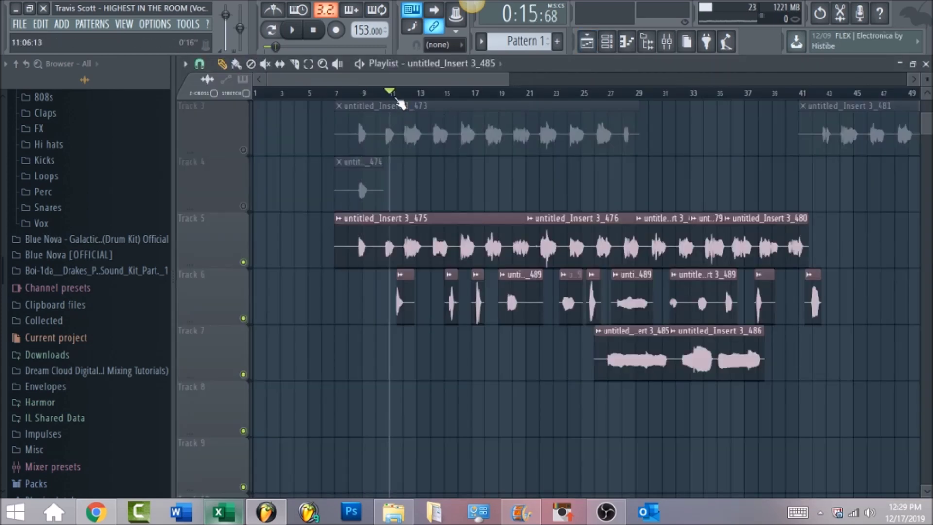
# Step: Play the song from bar 15, then resume listening with the mixer in view
pyautogui.press('space')
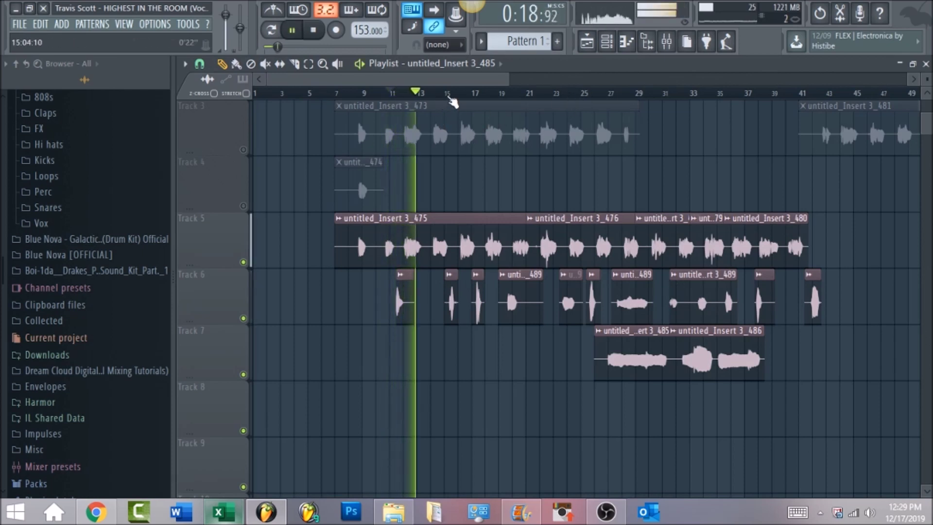
pyautogui.click(452, 99)
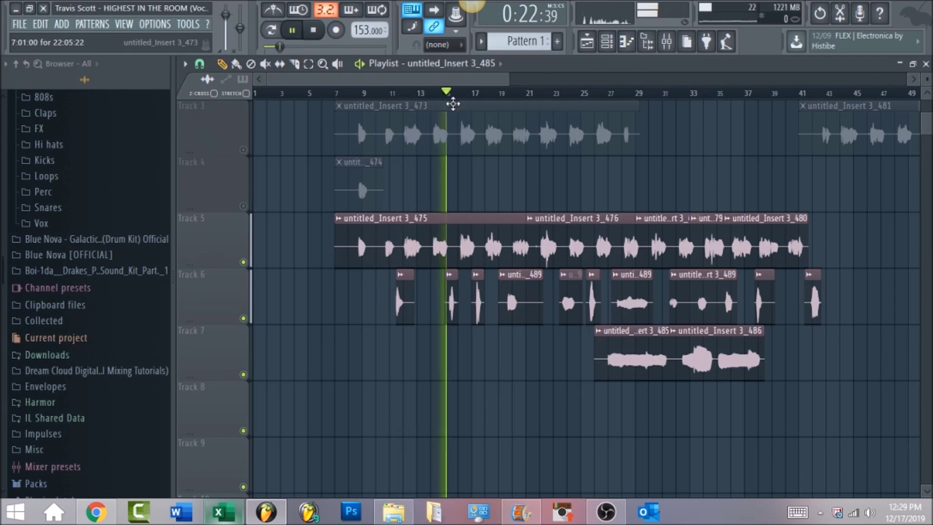
pyautogui.press('space')
pyautogui.click(666, 41)
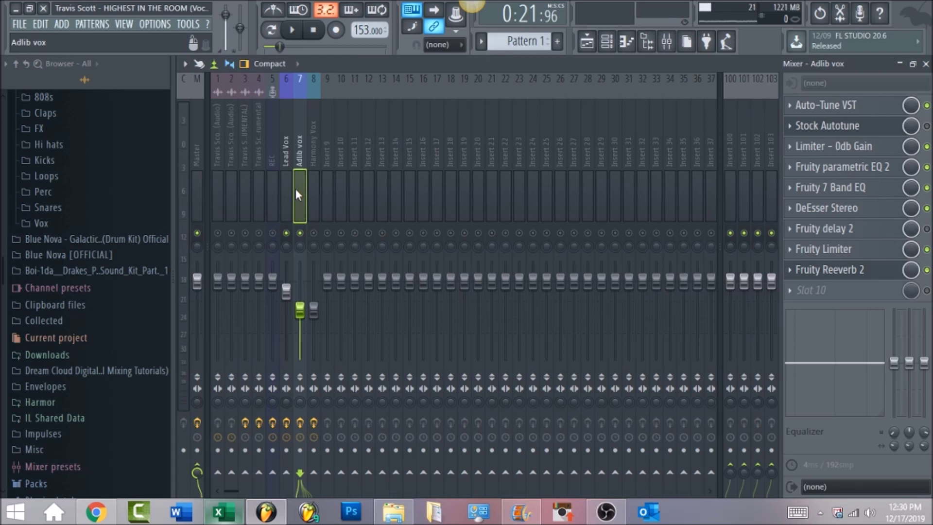
pyautogui.press('space')
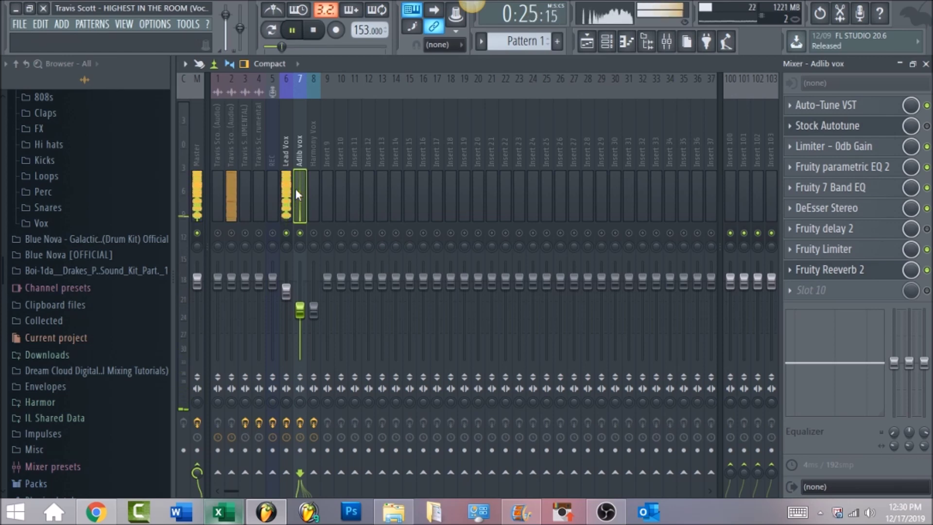
# Step: Stop playback, move the song position to bar 27, and return to the mixer
pyautogui.click(593, 48)
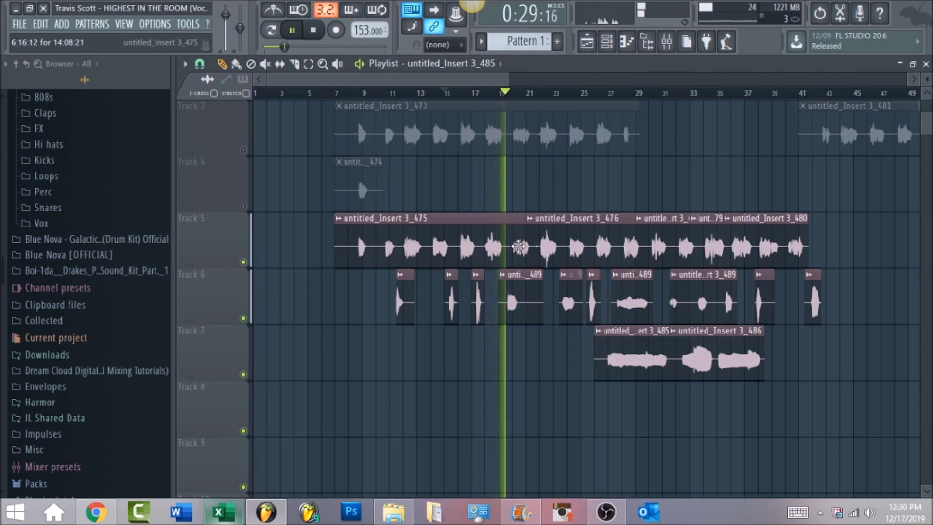
pyautogui.press('space')
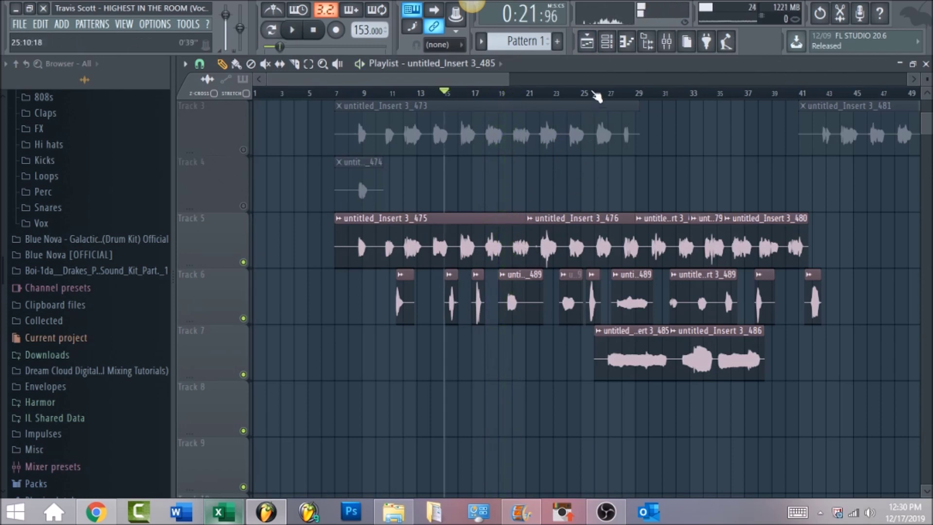
pyautogui.click(608, 93)
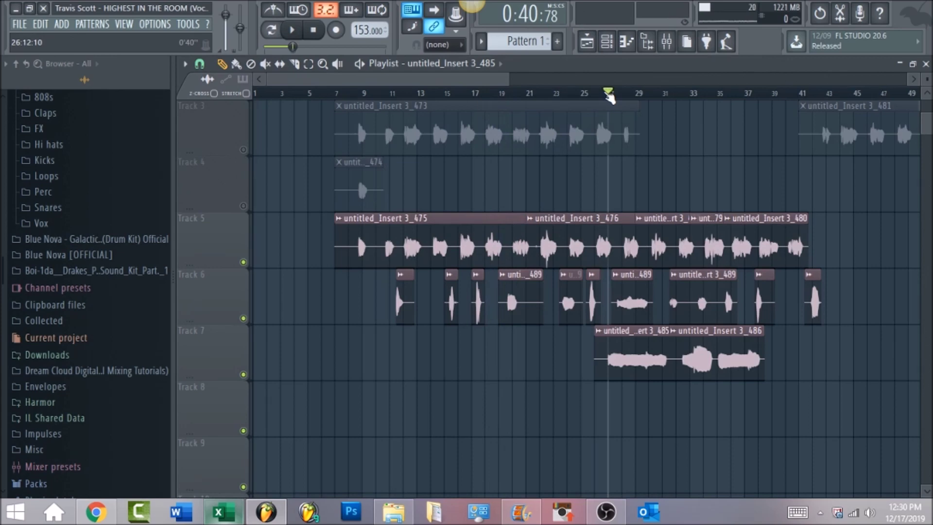
pyautogui.click(666, 42)
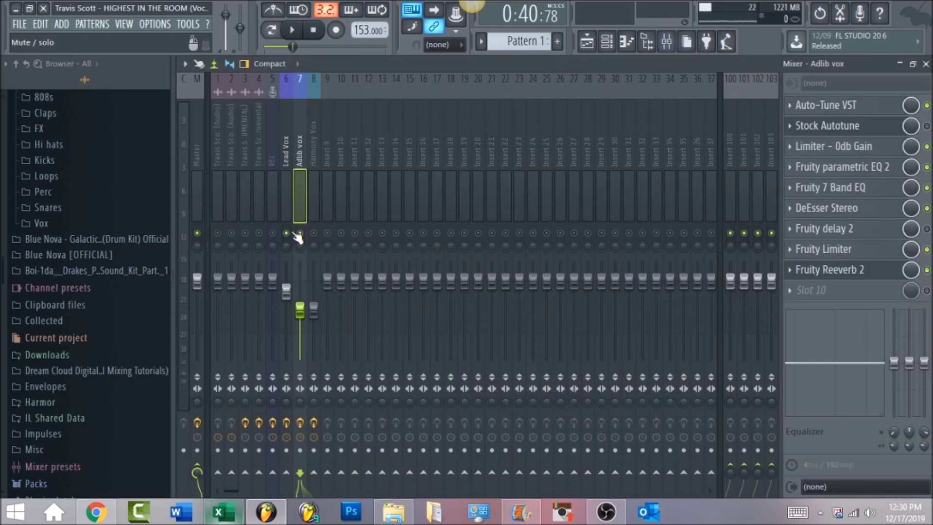
# Step: On the Harmony Vox insert, set Fruity Chorus mix to 50% and check Fruity Reeverb 2
pyautogui.click(317, 204)
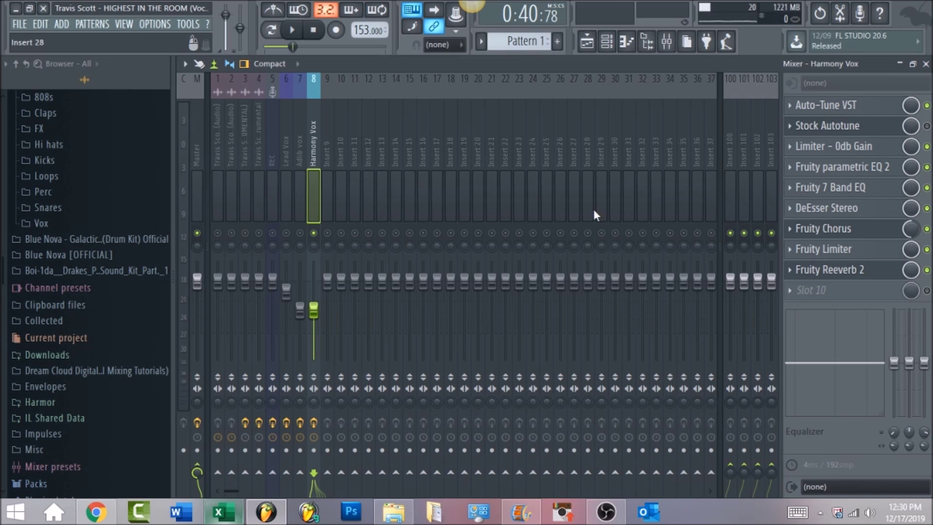
pyautogui.click(863, 232)
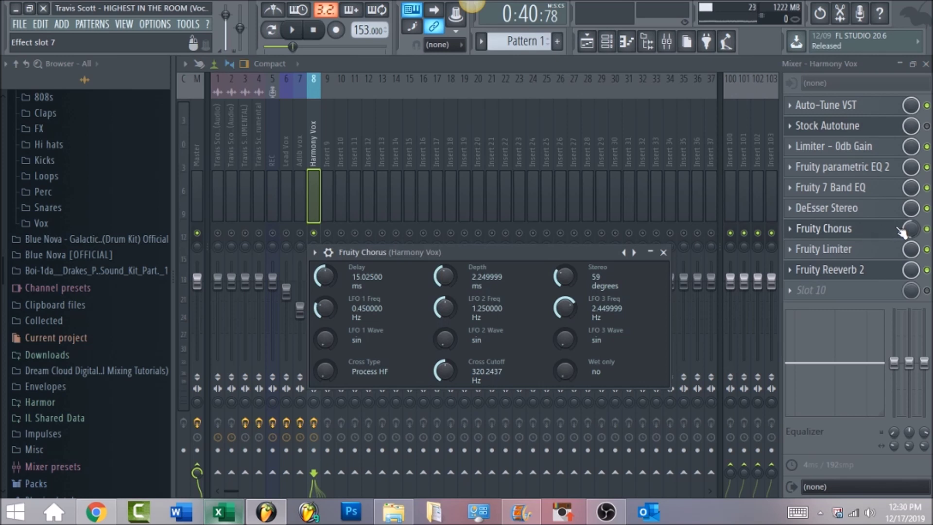
pyautogui.moveTo(908, 232); pyautogui.dragTo(907, 257)
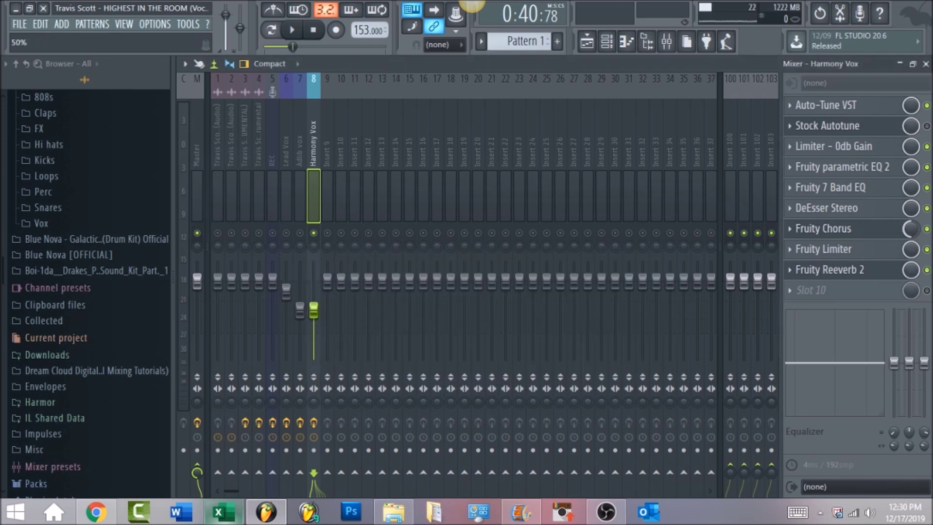
pyautogui.click(870, 271)
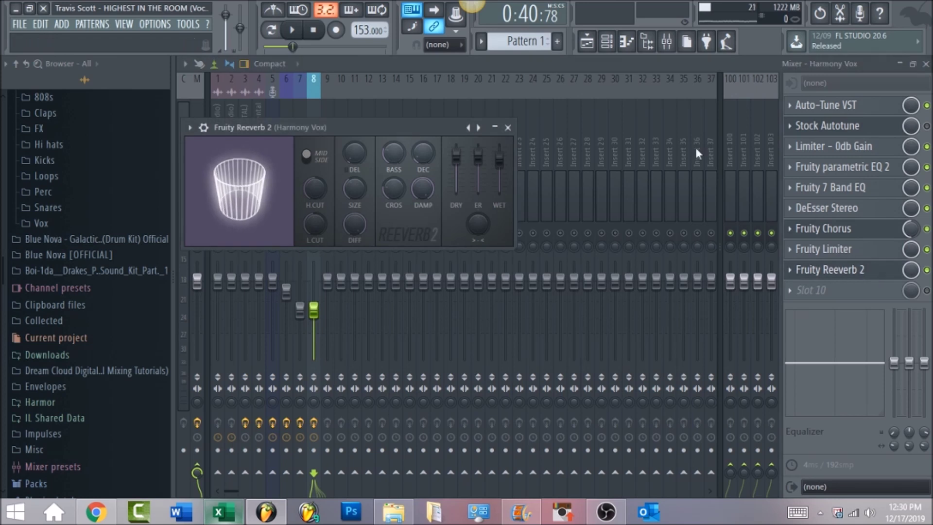
pyautogui.press('Escape')
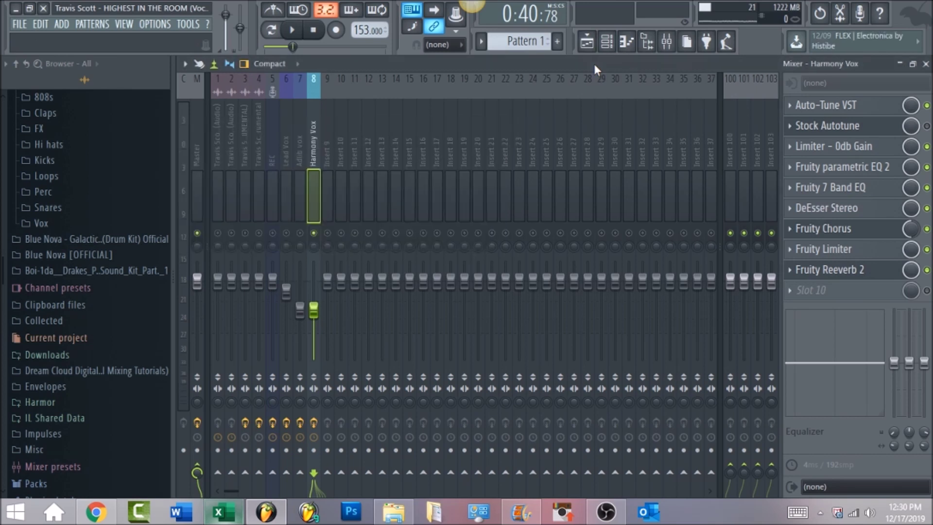
# Step: Listen back, then unmute the Lead Vox and Adlib vox inserts and select the Master insert
pyautogui.press('space')
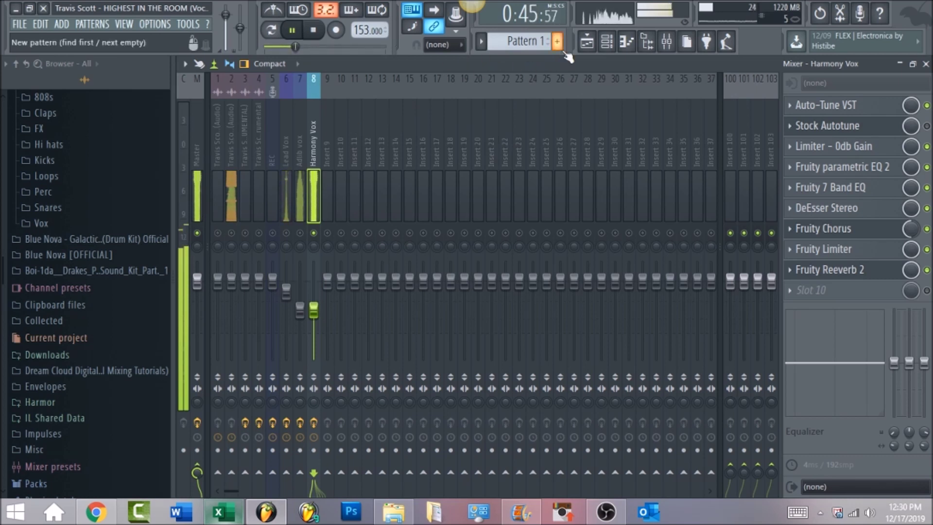
pyautogui.click(313, 30)
pyautogui.click(286, 233)
pyautogui.click(300, 233)
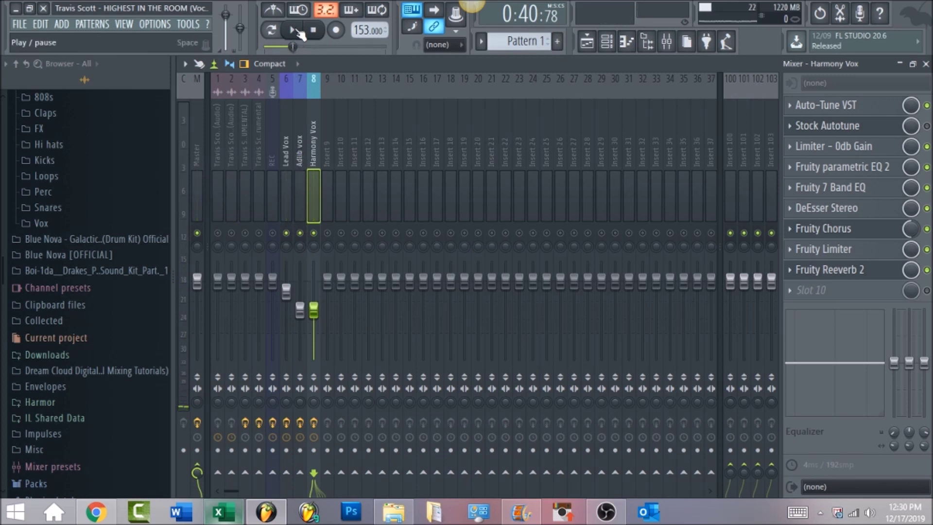
pyautogui.click(196, 143)
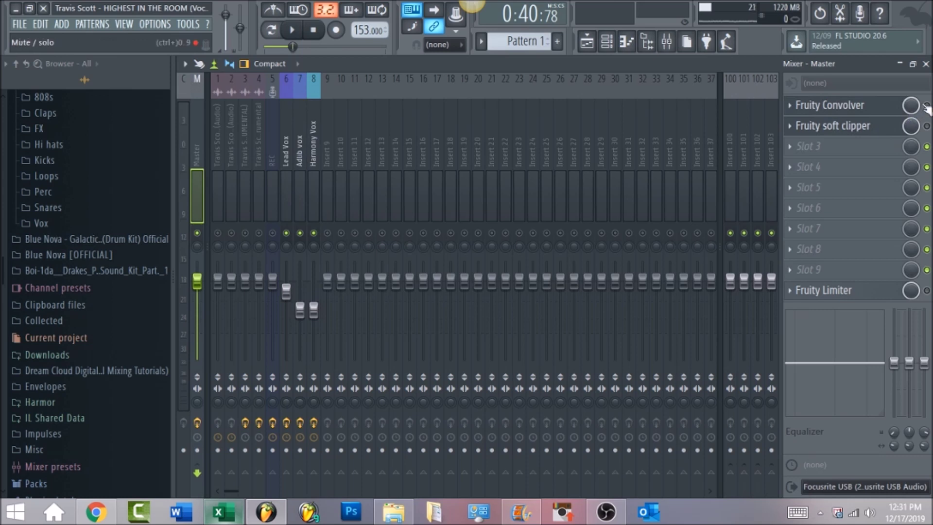
# Step: Review the Master insert's Fruity Convolver settings, then close the plugin window
pyautogui.click(889, 113)
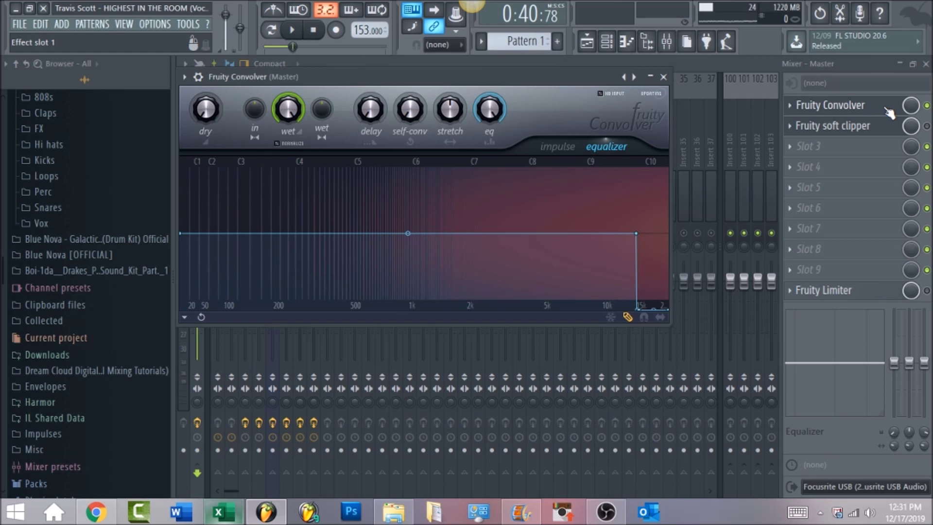
pyautogui.press('Escape')
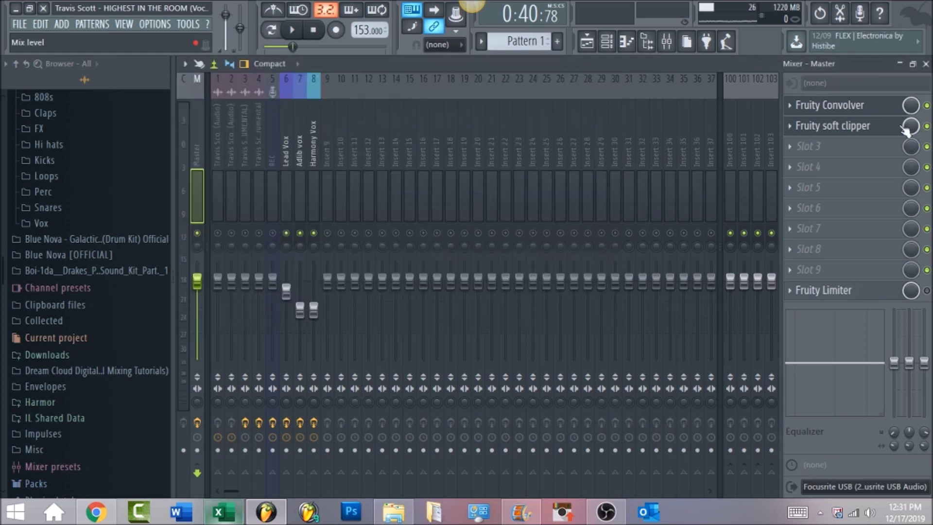